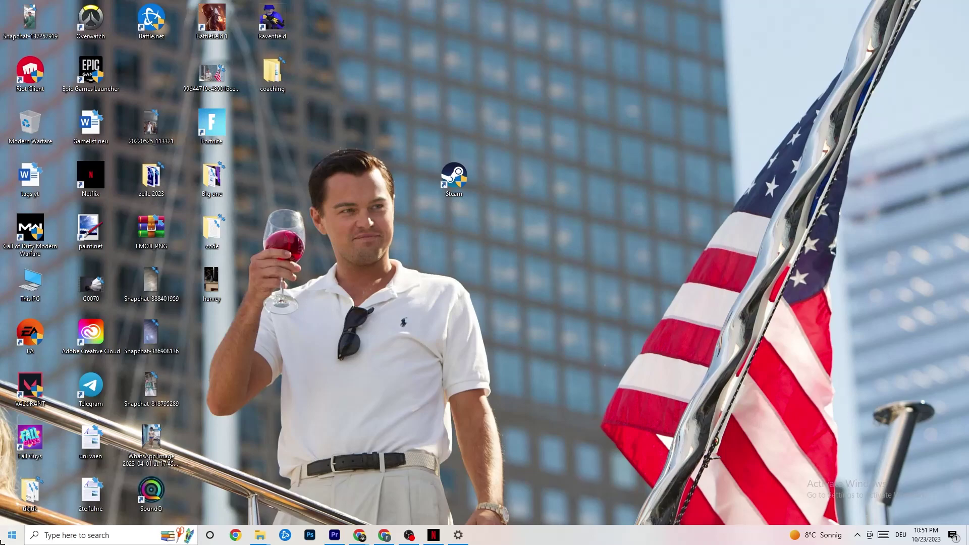
# Step: Open Windows Settings on the System Display page
pyautogui.click(12, 535)
pyautogui.click(12, 488)
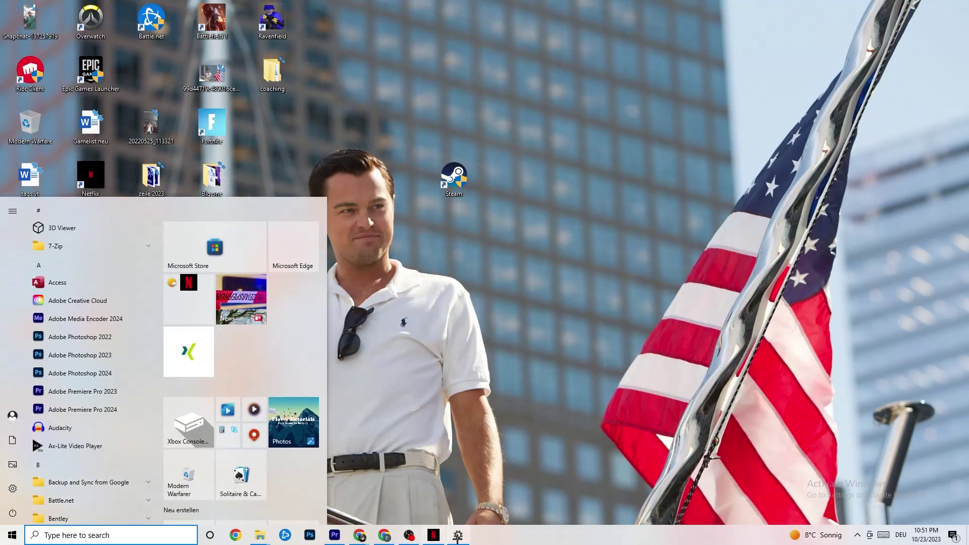
pyautogui.click(15, 35)
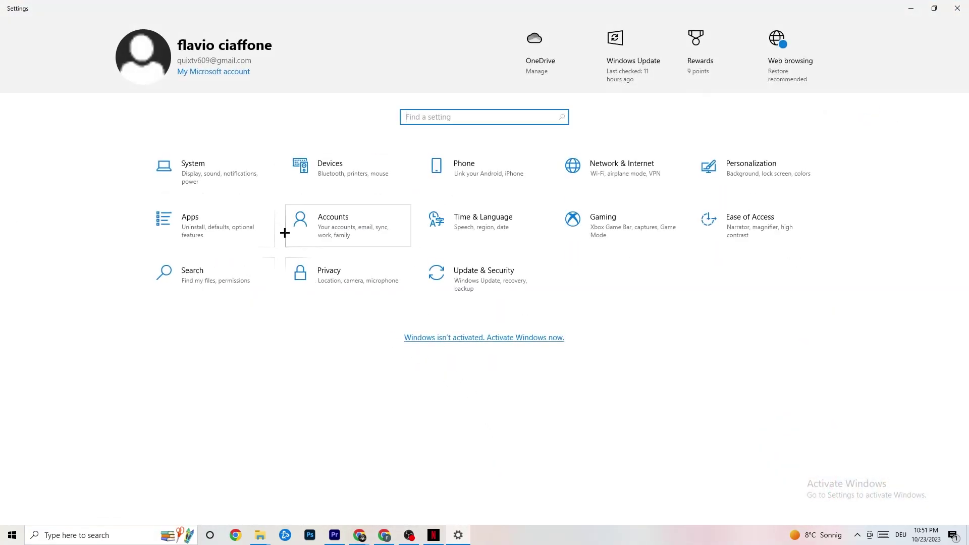
pyautogui.click(223, 174)
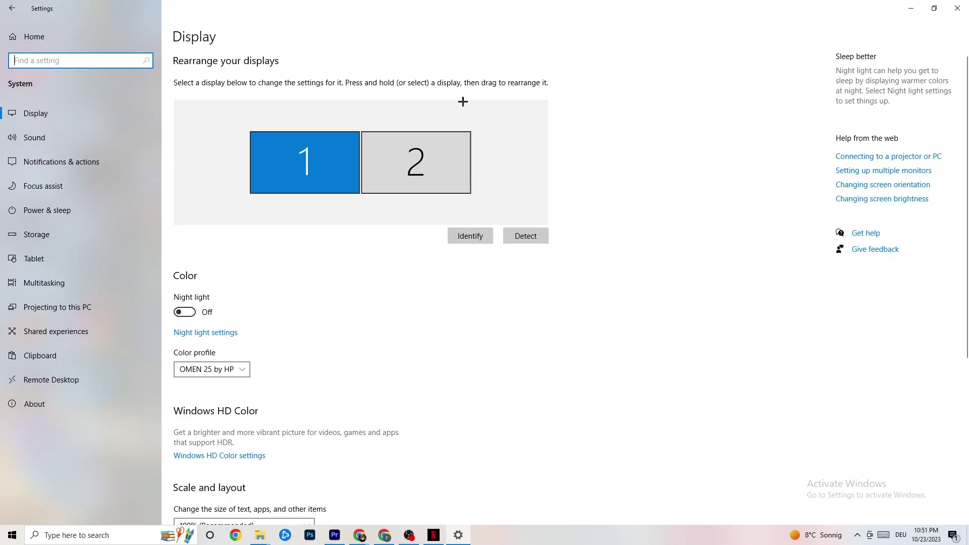
# Step: Leave text and app scale at 100% and view Power & sleep (screen off 10 min, sleep 30 min)
pyautogui.scroll(-5, 254, 226)
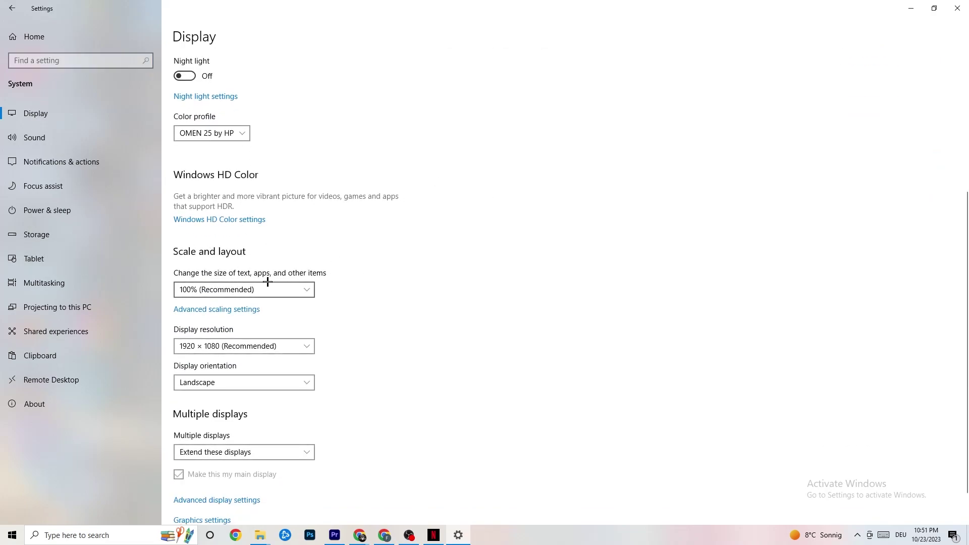
pyautogui.click(300, 284)
pyautogui.click(438, 247)
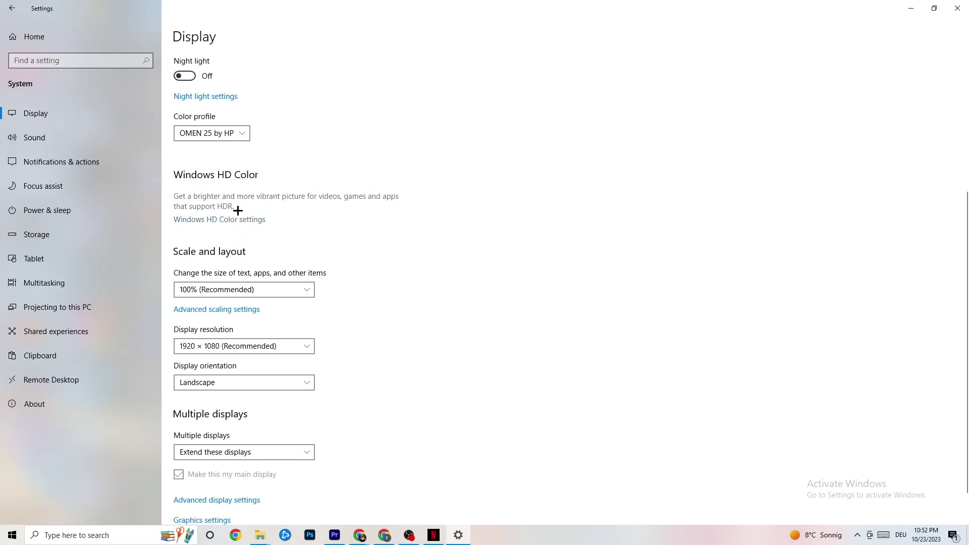
pyautogui.click(64, 208)
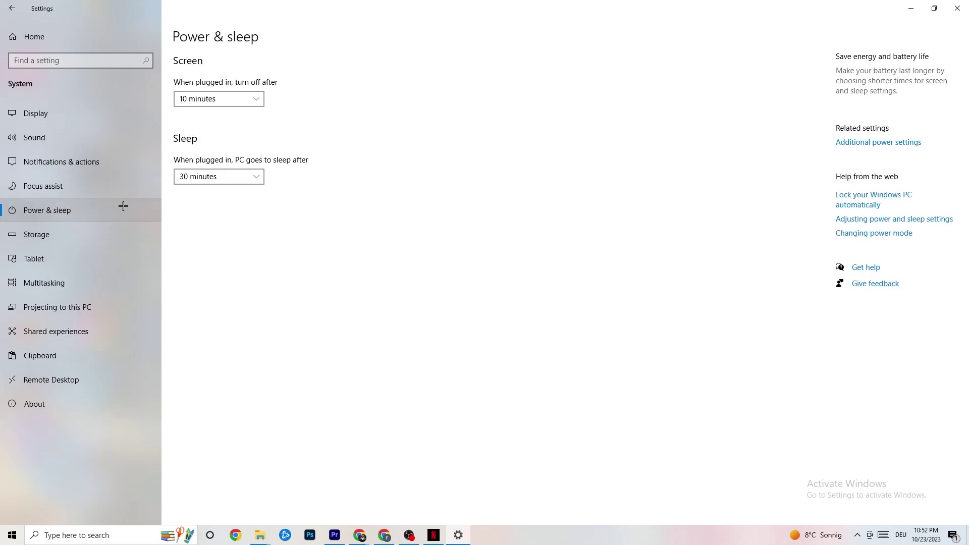
# Step: Review the power plans in Power Options, then view Storage showing System (C:) at 114 of 118 GB
pyautogui.click(888, 143)
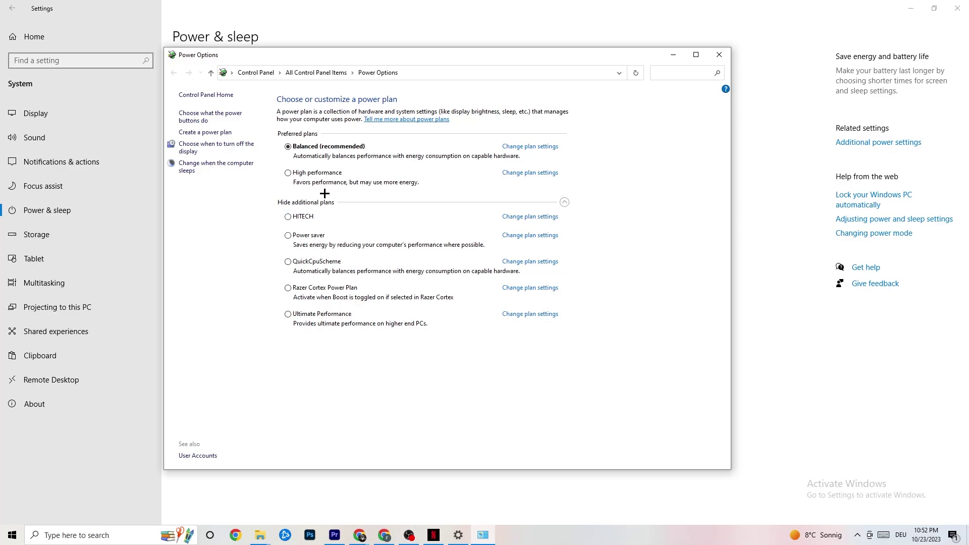
pyautogui.click(717, 55)
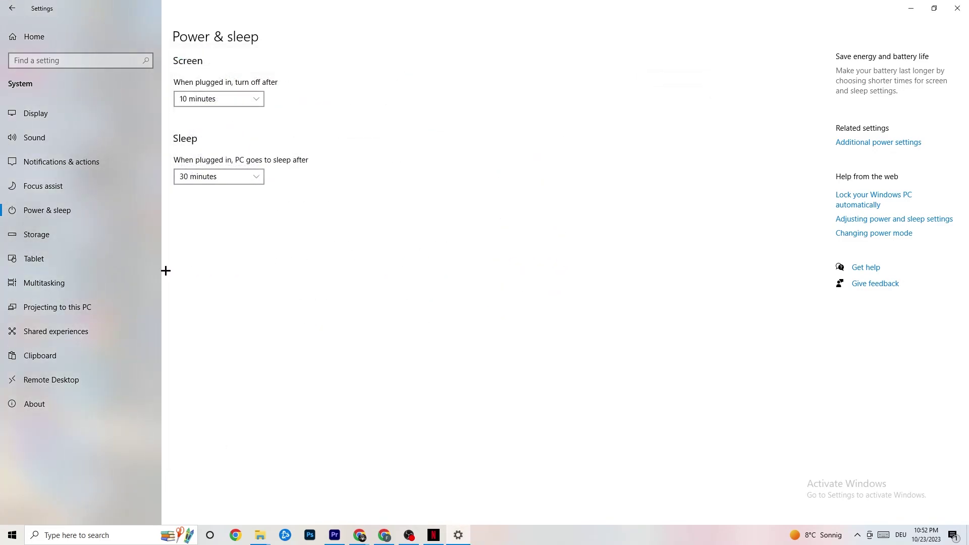
pyautogui.click(59, 238)
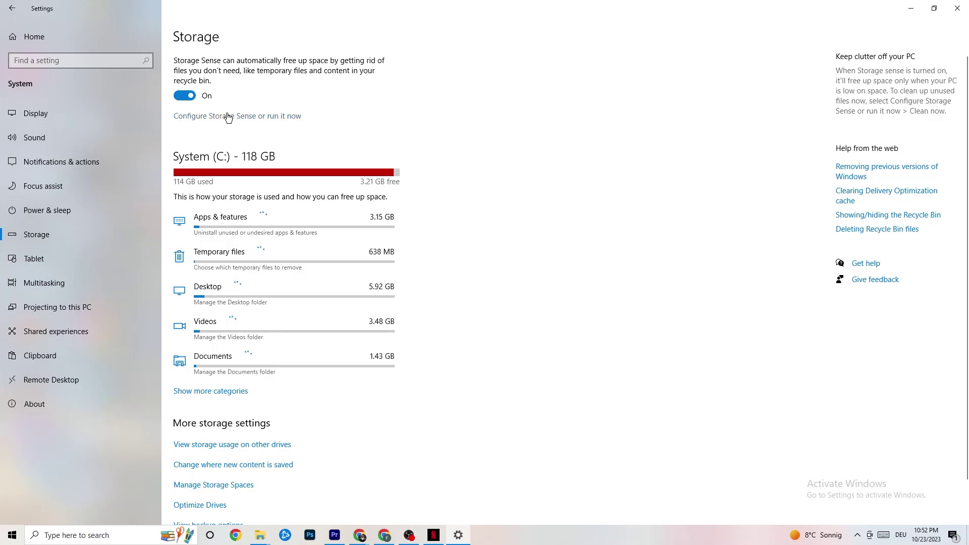
# Step: In the Storage Sense configuration, keep it running every week
pyautogui.click(268, 116)
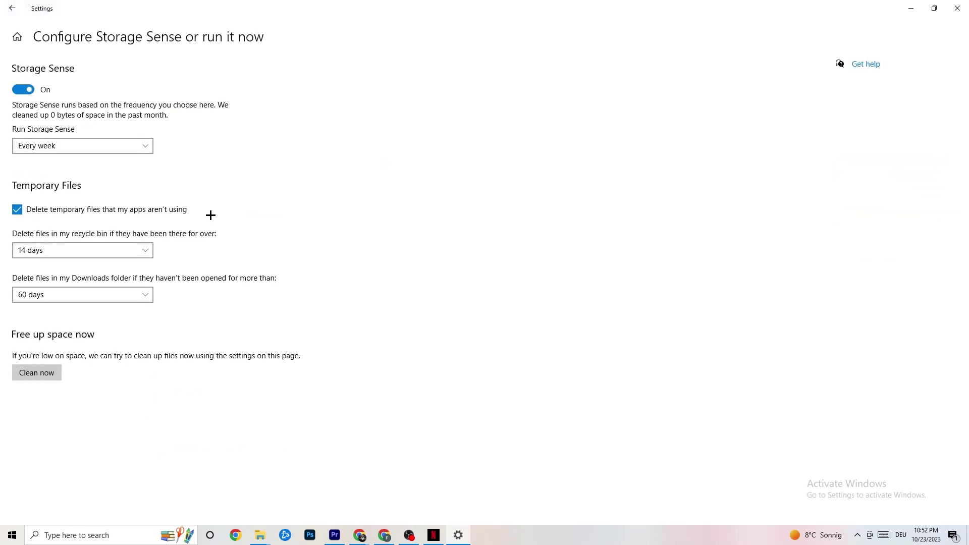
pyautogui.click(112, 144)
pyautogui.click(398, 190)
pyautogui.click(56, 146)
pyautogui.click(326, 81)
# Step: Keep recycle bin cleanup at 14 days and return to the Settings home page
pyautogui.click(102, 253)
pyautogui.click(402, 215)
pyautogui.click(20, 9)
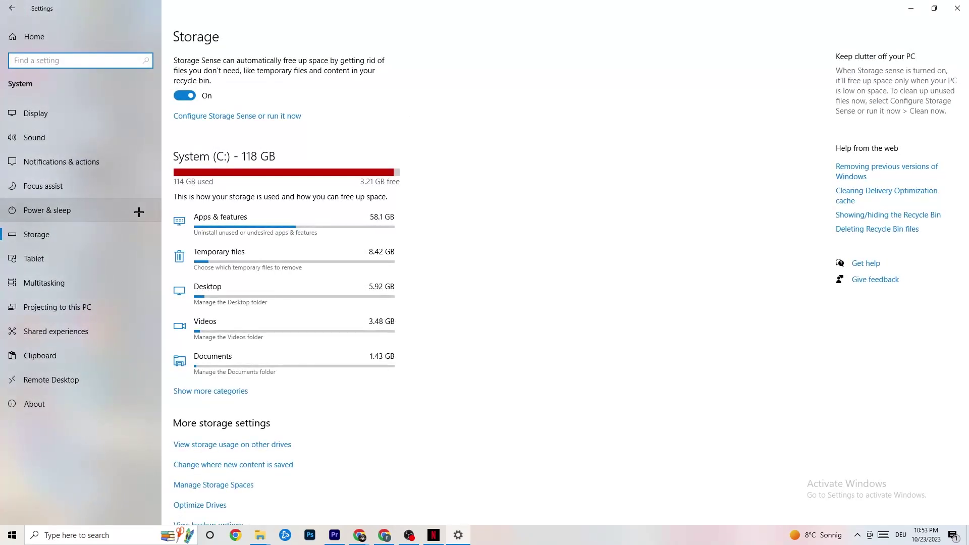
pyautogui.click(11, 9)
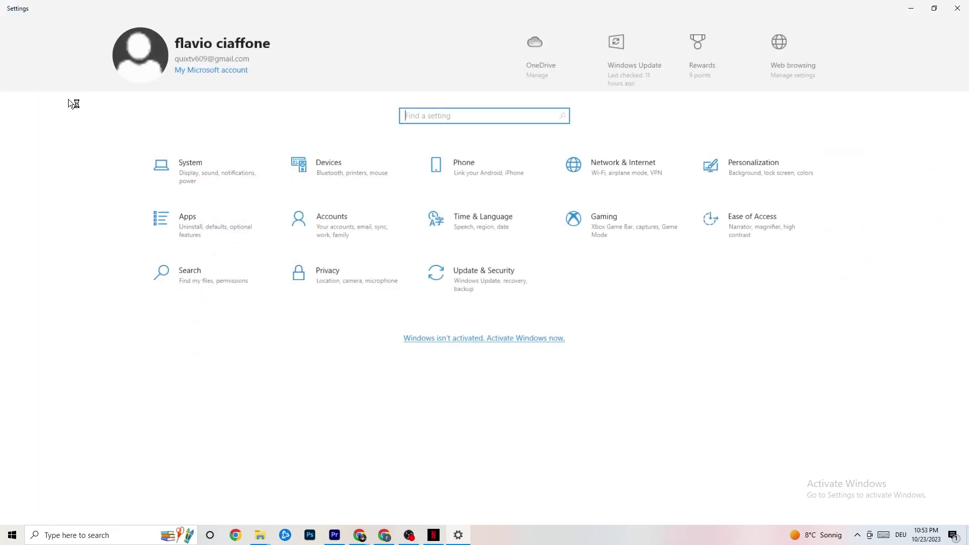
# Step: Confirm Xbox Game Bar and background recording are off and Game Mode is on, then close Settings
pyautogui.click(622, 232)
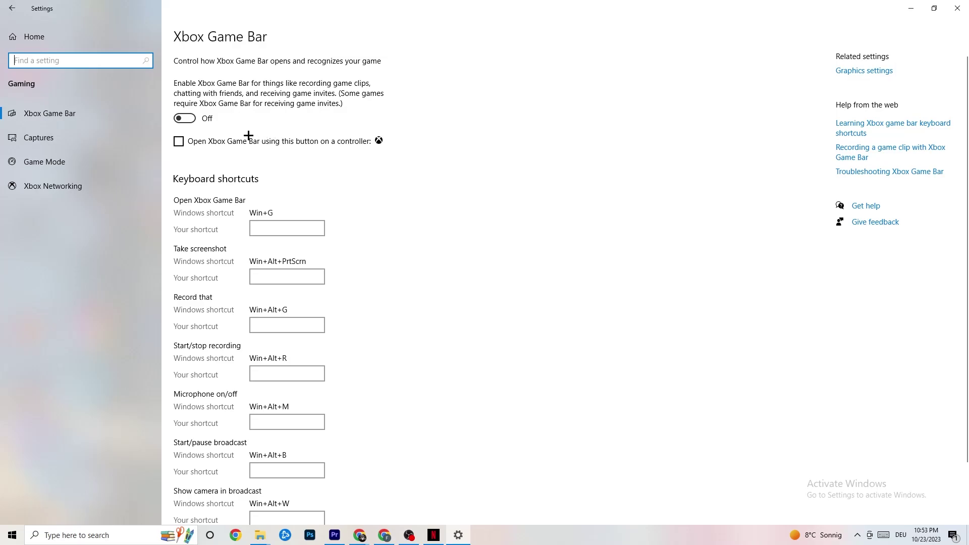
pyautogui.click(64, 131)
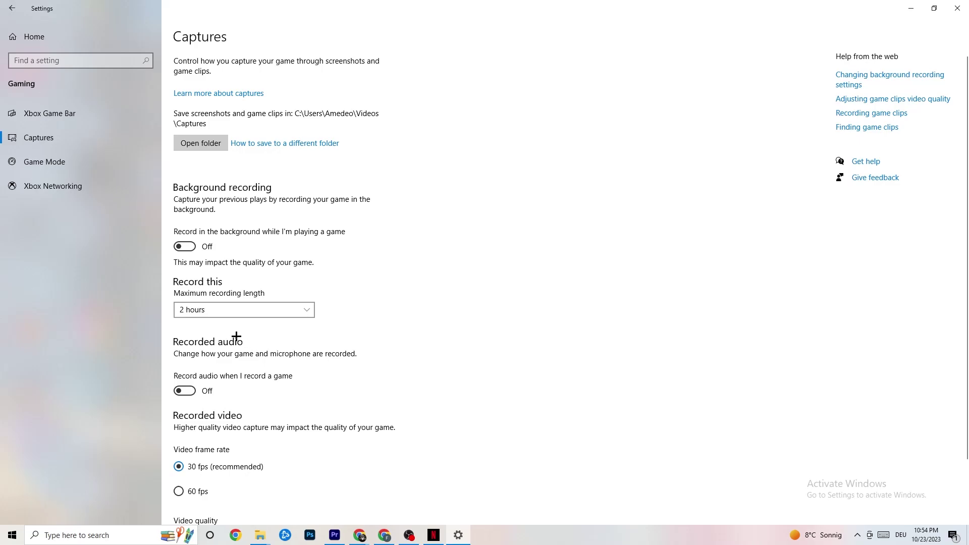
pyautogui.click(51, 161)
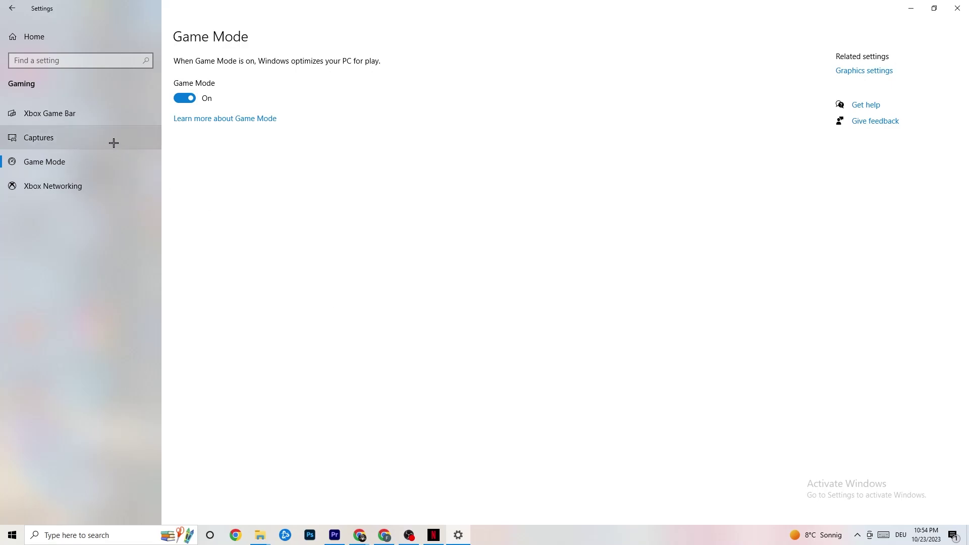
pyautogui.click(957, 8)
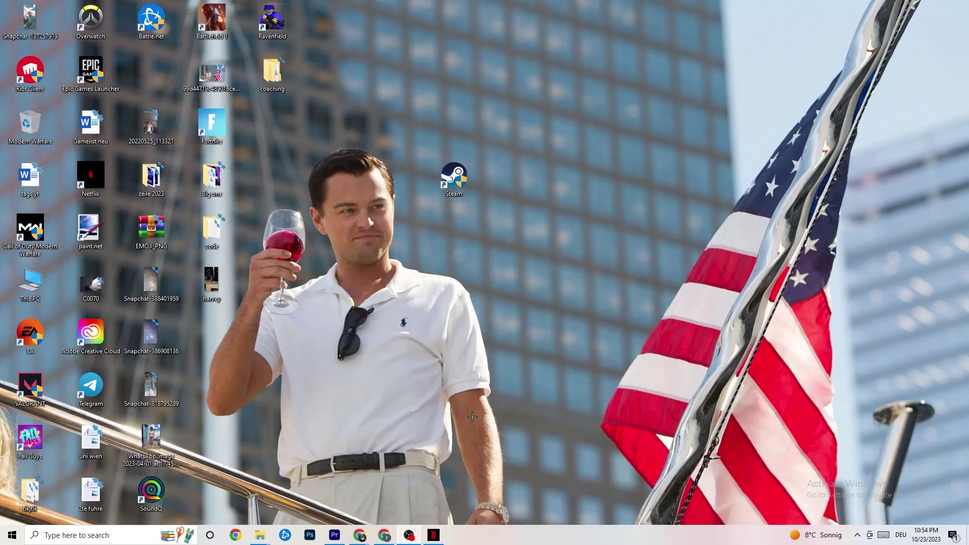
# Step: Launch Task Manager from the taskbar menu, maximized on the Processes list
pyautogui.rightClick(495, 543)
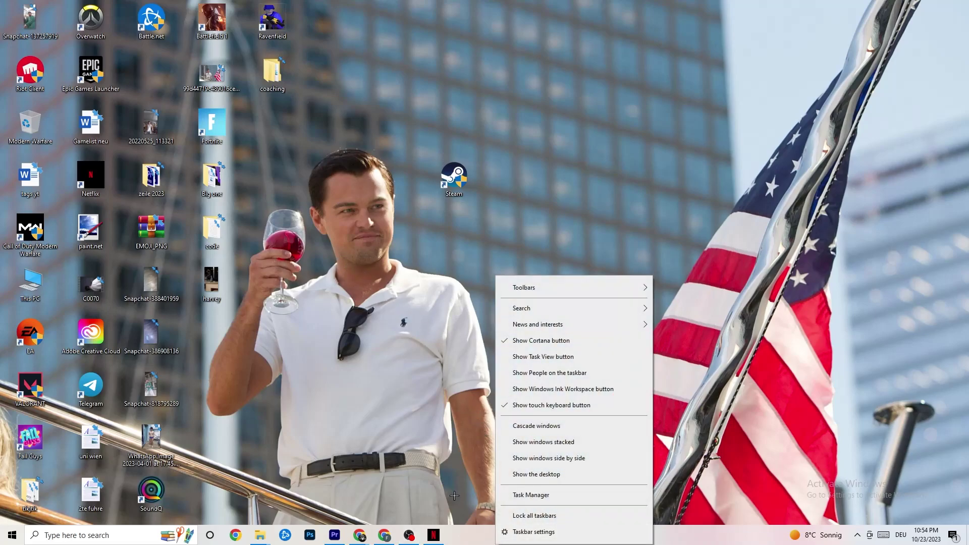
pyautogui.click(526, 495)
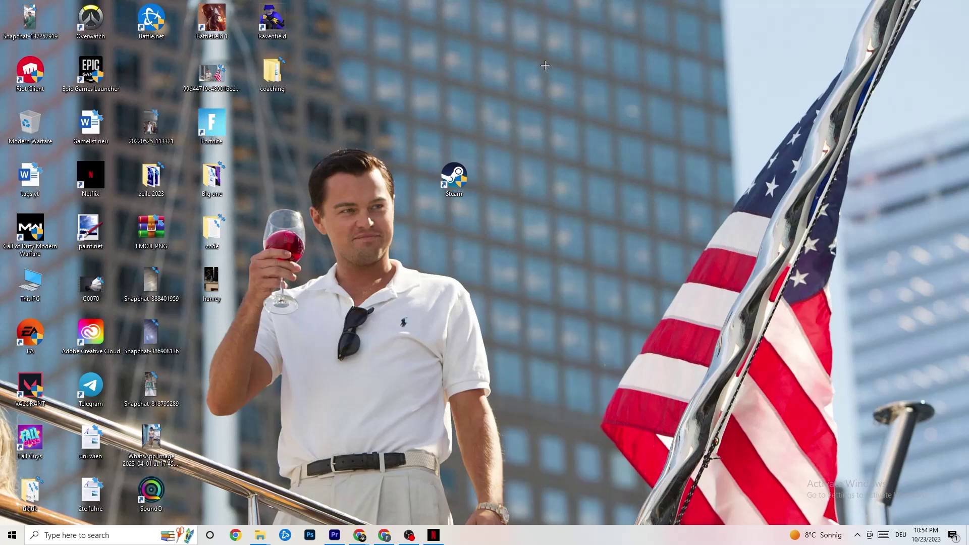
pyautogui.hotkey('ctrl', 'shift', 'Escape')
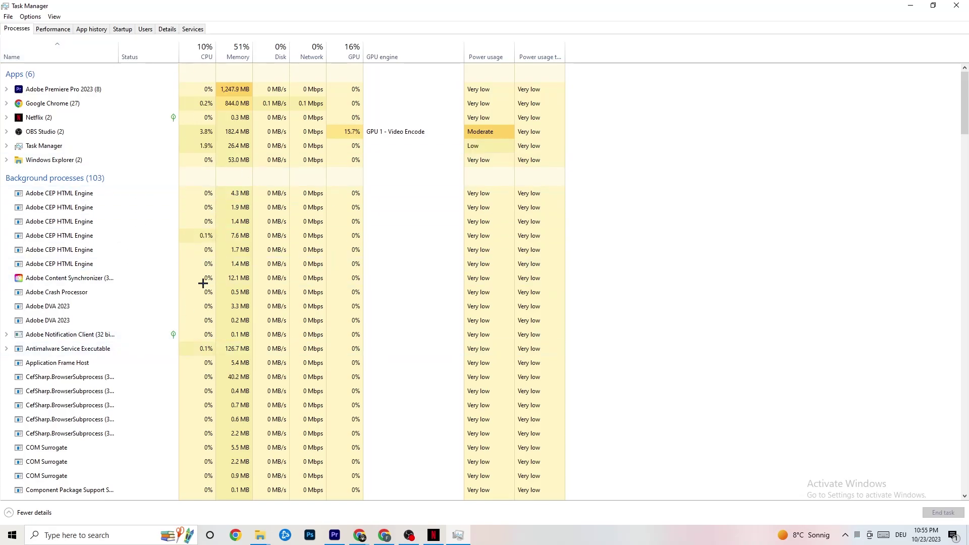
pyautogui.scroll(-3, 215, 377)
# Step: Look over Netflix's process actions without ending it, then switch to the Details process list
pyautogui.scroll(-4, 215, 377)
pyautogui.scroll(8, 190, 326)
pyautogui.scroll(-3, 156, 290)
pyautogui.scroll(3, 157, 294)
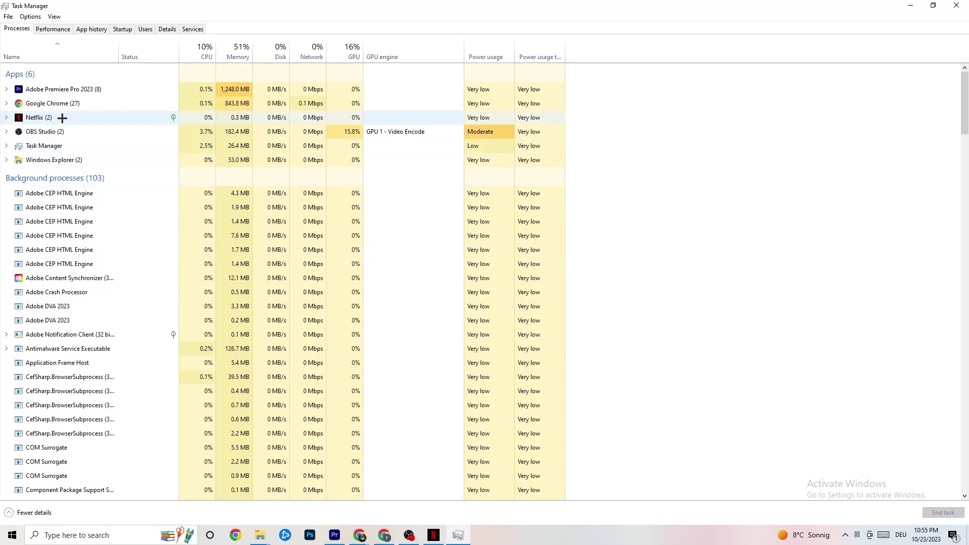
pyautogui.rightClick(76, 119)
pyautogui.click(101, 147)
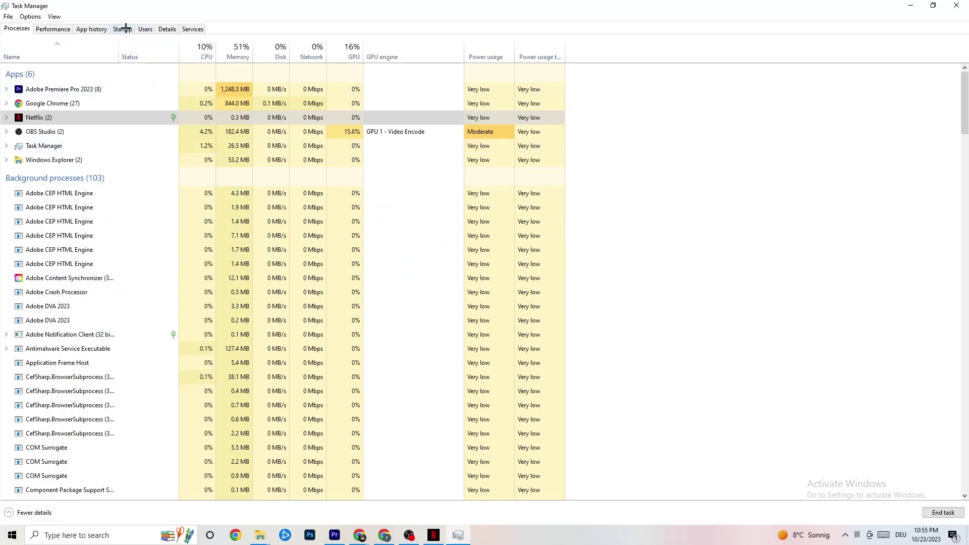
pyautogui.click(163, 29)
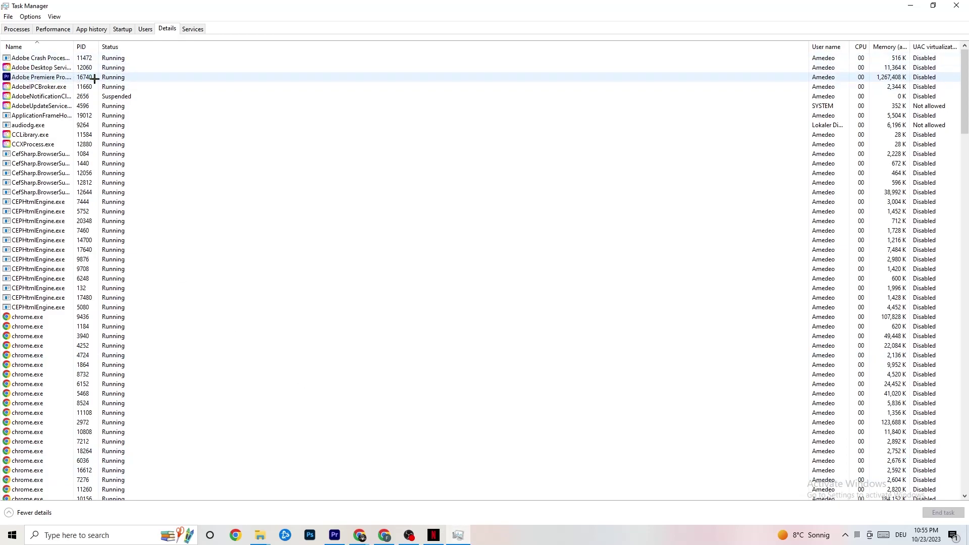
# Step: Check Adobe Premiere Pro's priority options without changing them, then view the Startup apps list
pyautogui.rightClick(95, 80)
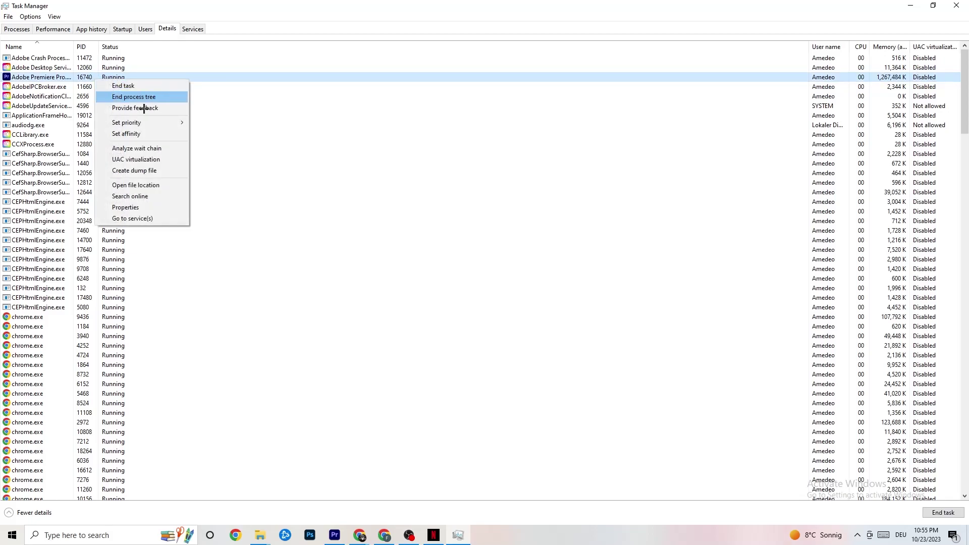
pyautogui.moveTo(150, 123)
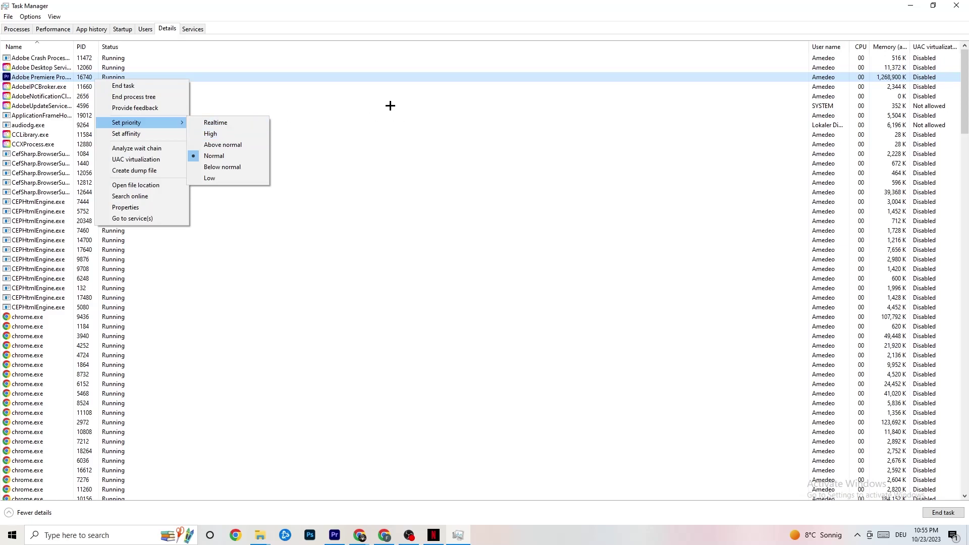
pyautogui.click(159, 123)
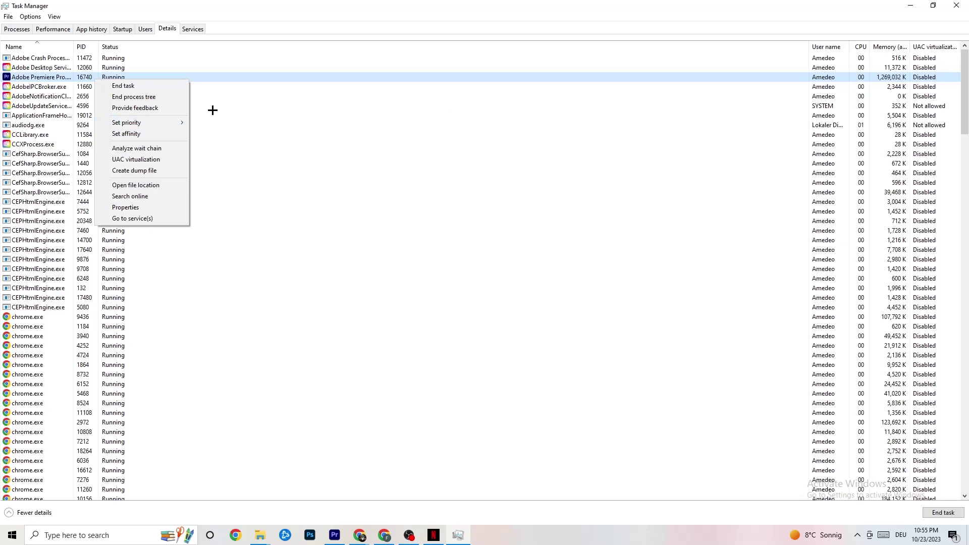
pyautogui.click(122, 30)
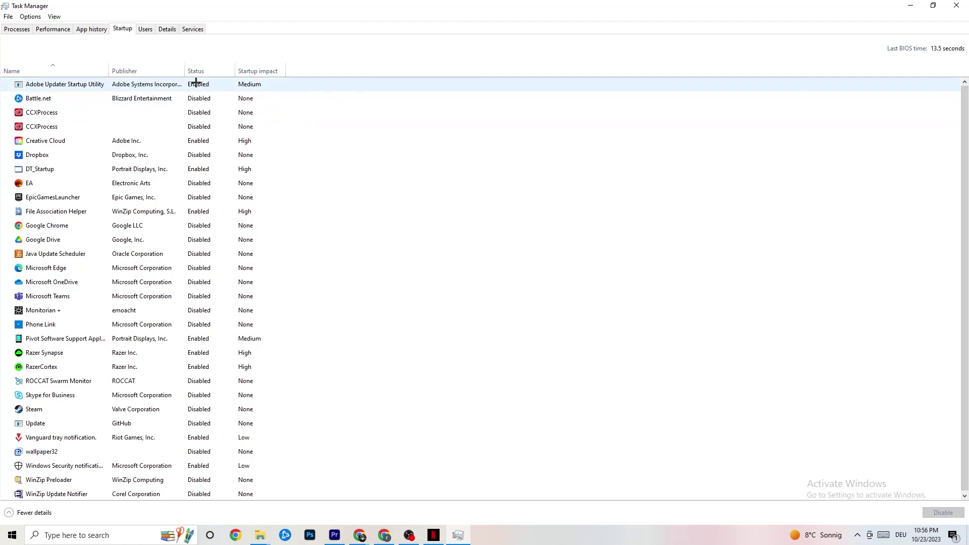
pyautogui.rightClick(139, 240)
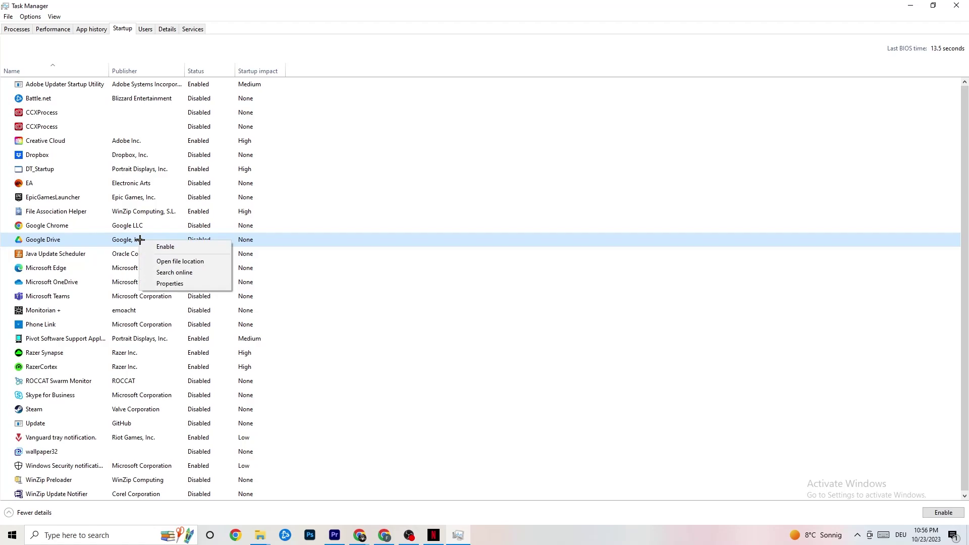
pyautogui.click(191, 339)
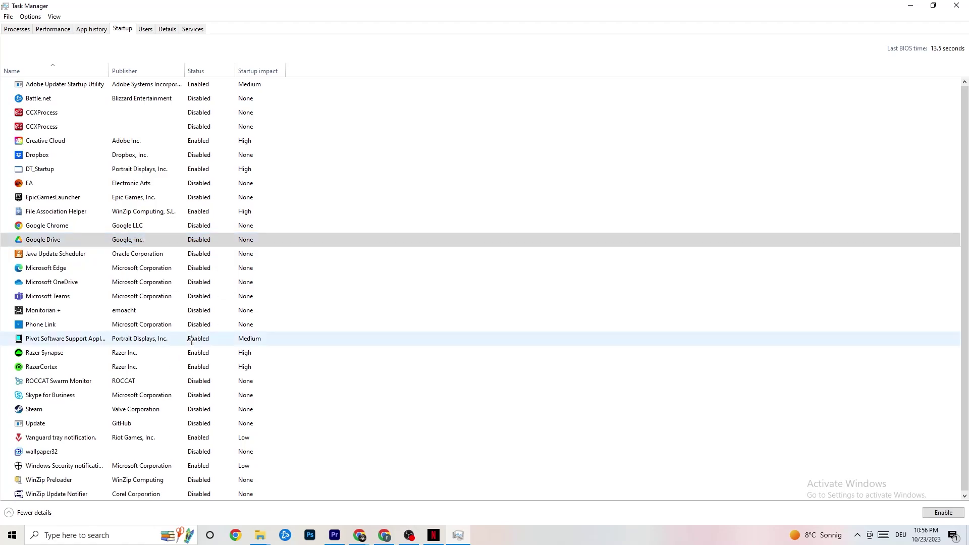
pyautogui.rightClick(192, 341)
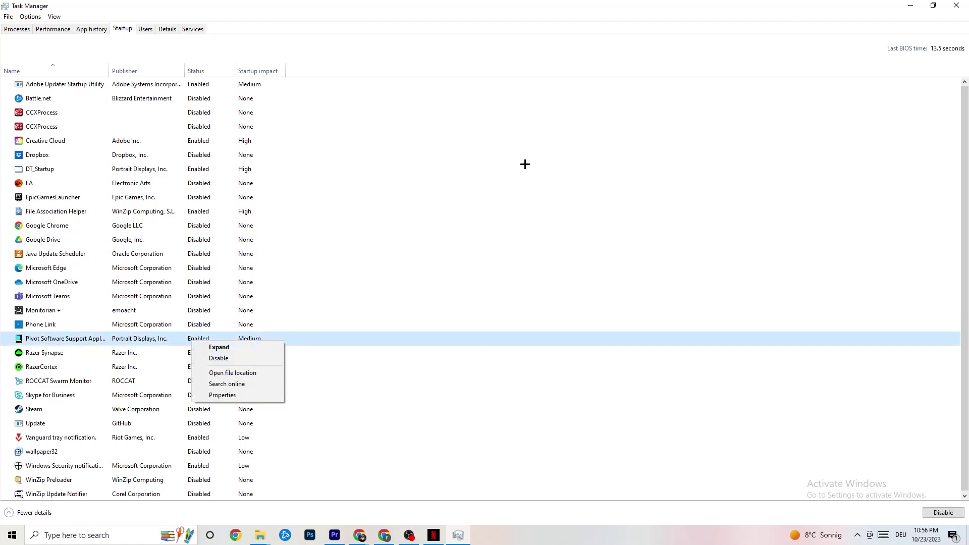
pyautogui.click(392, 15)
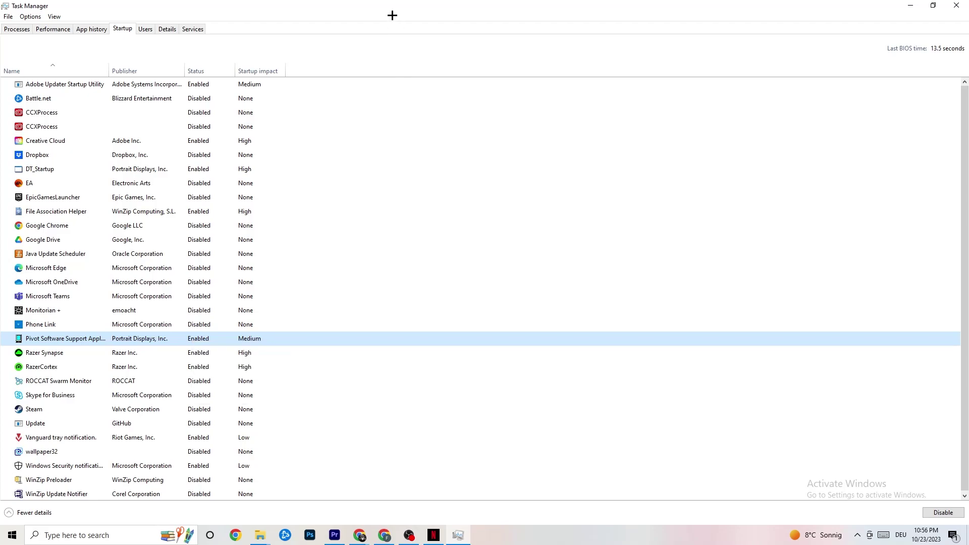